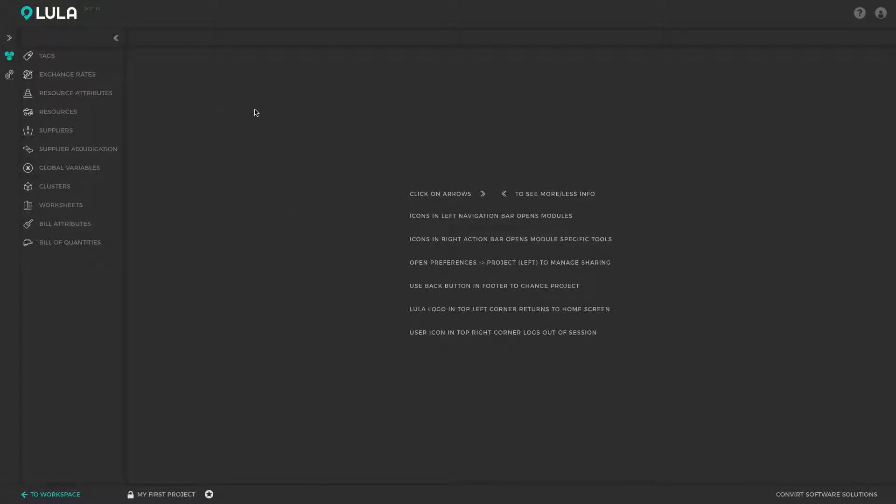
Open the bill item A002 Backfill Foundation to Wall Plate in the item editor and widen its explorer to show full names
left_click(100, 244)
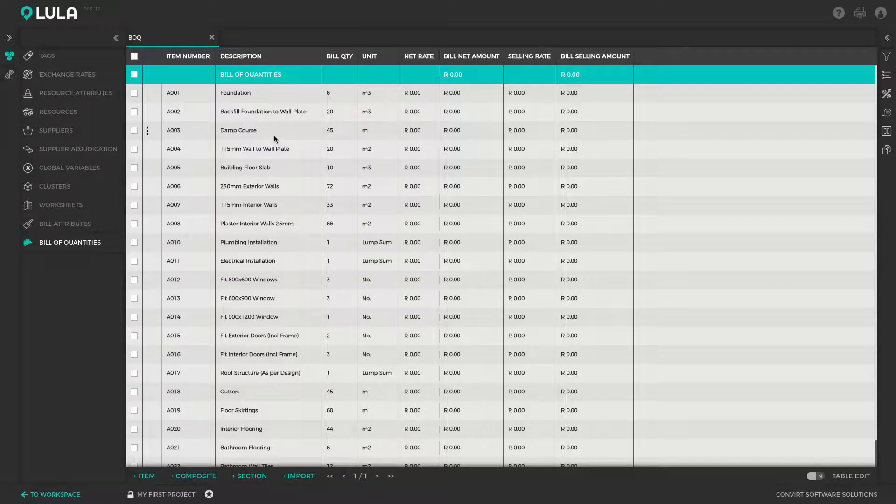
left_click(246, 114)
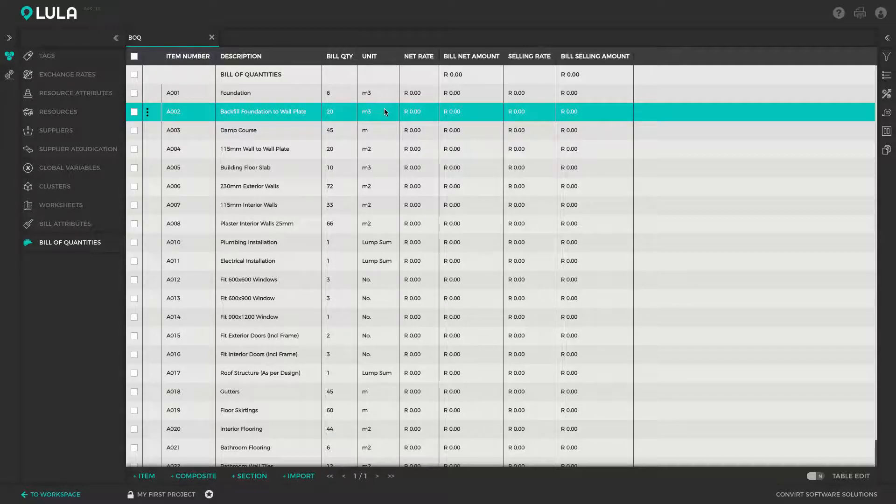
left_click(252, 113)
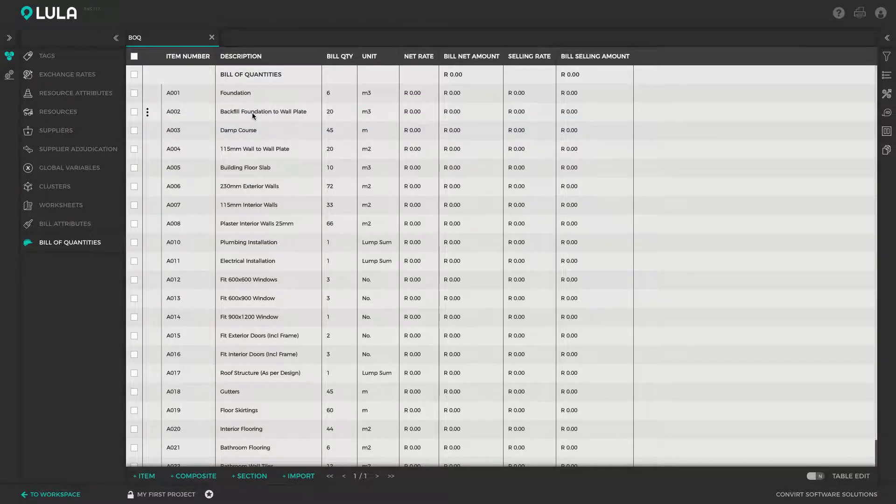
double_click(252, 113)
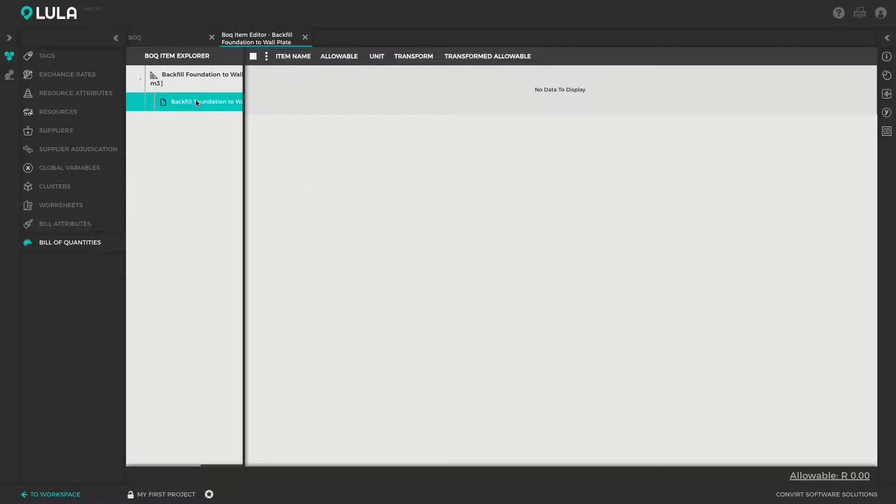
left_click_drag(246, 84, 307, 85)
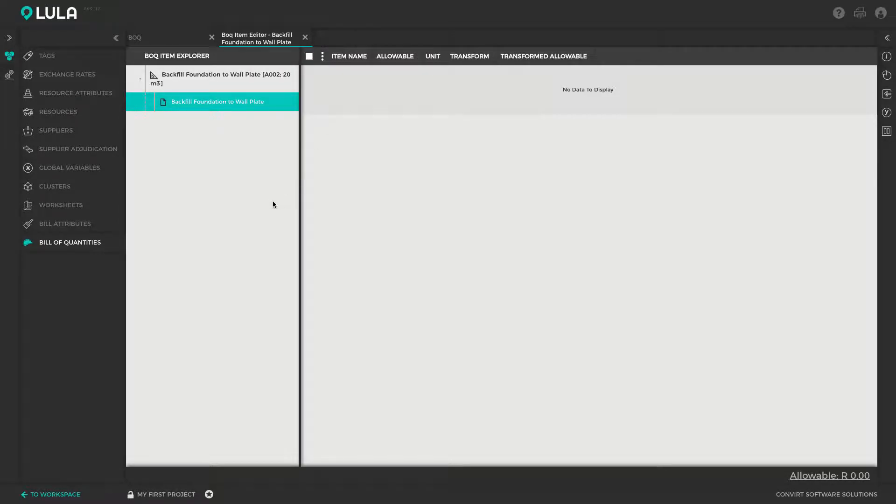
Open the project's resources and add a new resource with code L001 and name General Labour
left_click(63, 113)
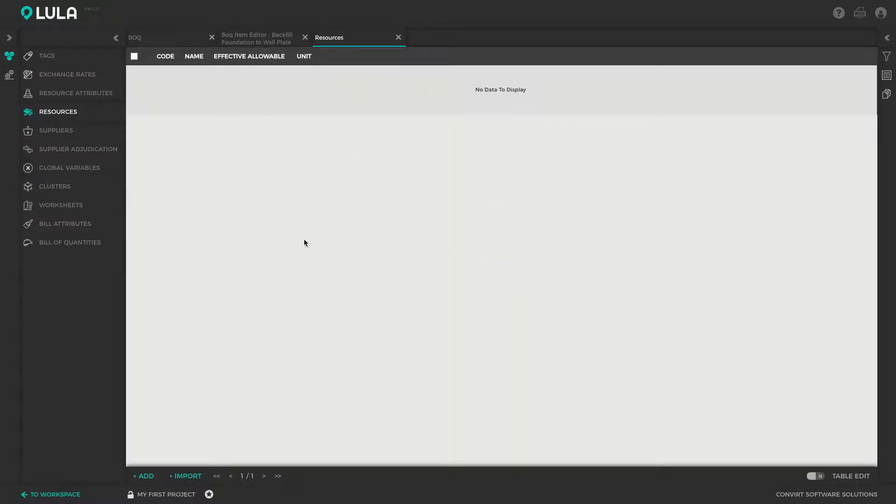
left_click(89, 37)
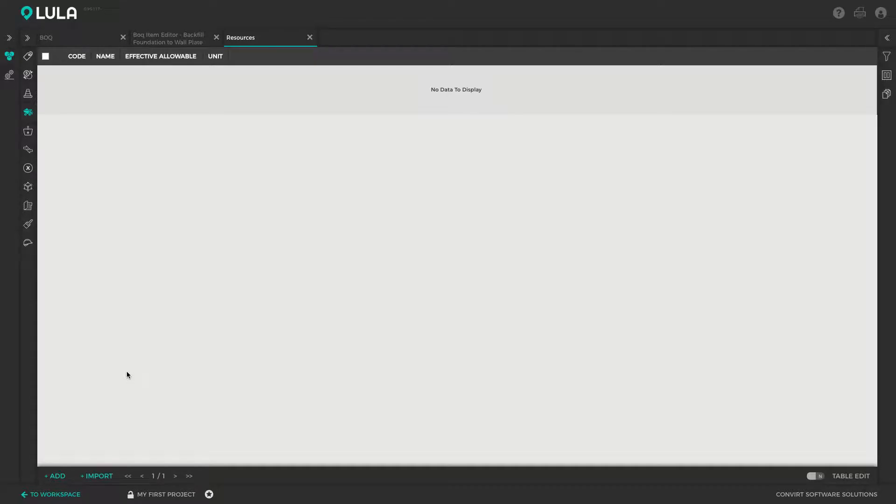
left_click(61, 475)
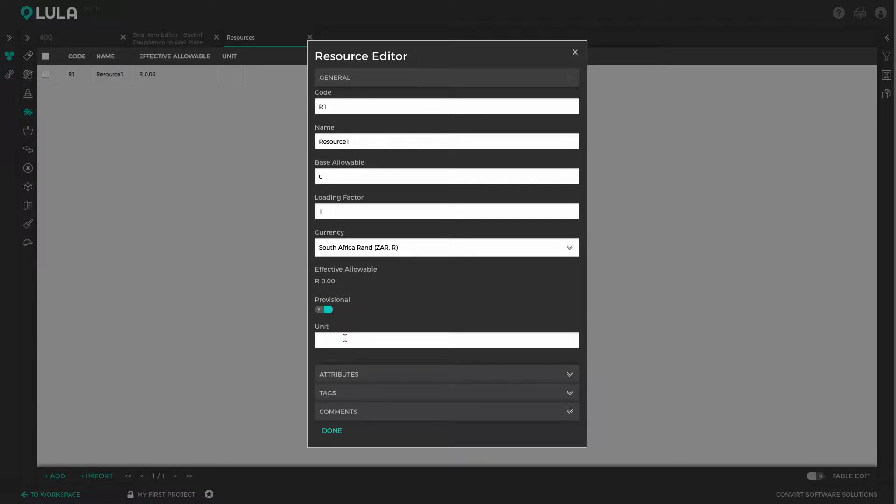
double_click(335, 107)
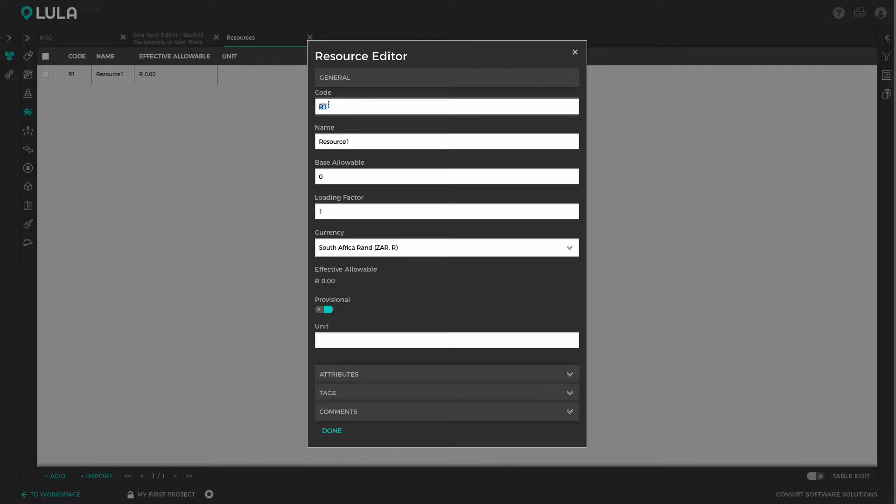
type("L00")
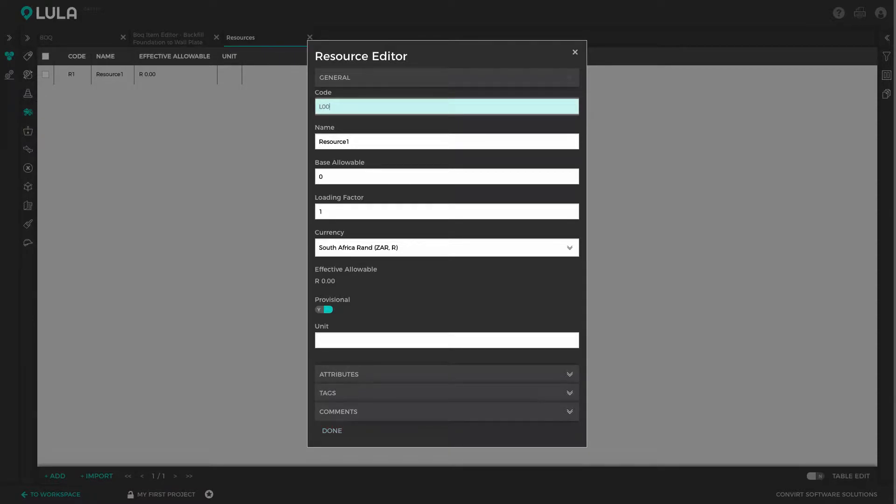
key("Tab")
type("Ge")
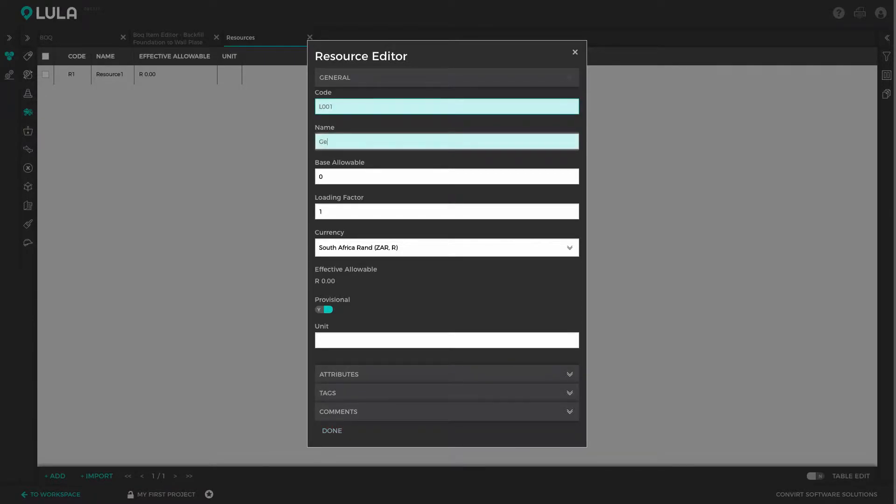
type("neral Labour")
key("Tab")
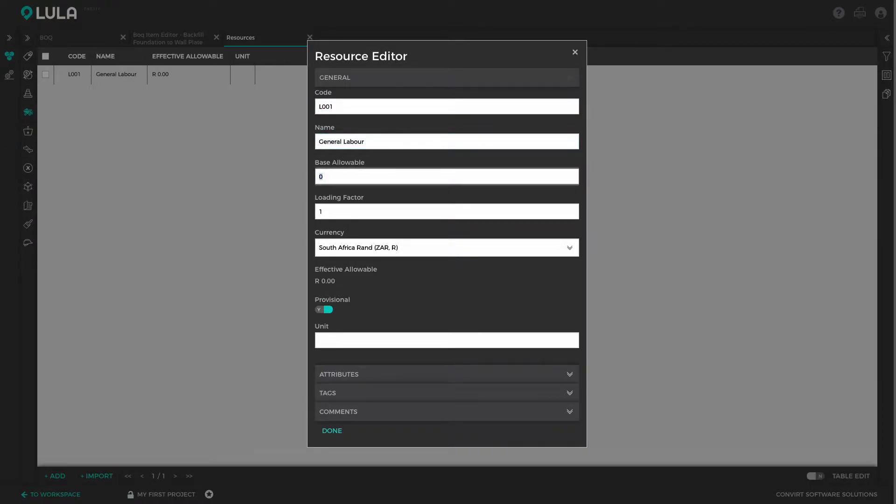
Set the General Labour resource's base allowable to 280 and its unit to Day, and finish editing it
type("280")
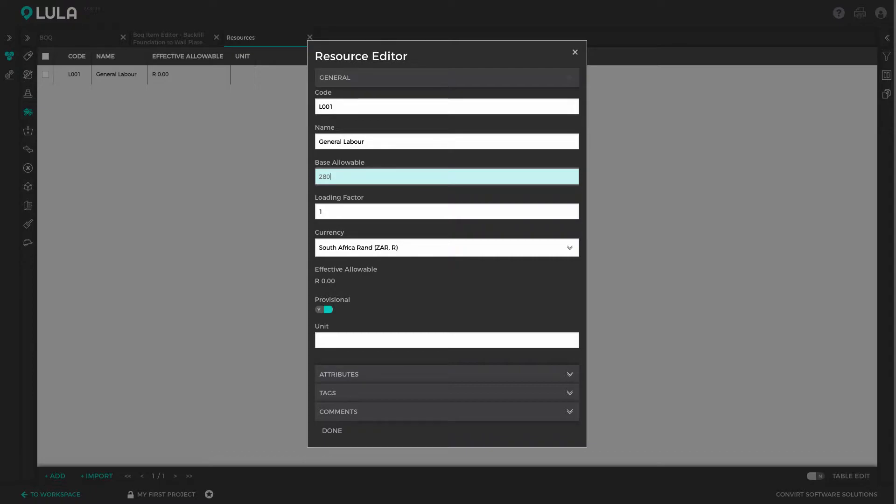
key("Tab")
key("Tab")
key("Tab")
key("Tab")
type("Day")
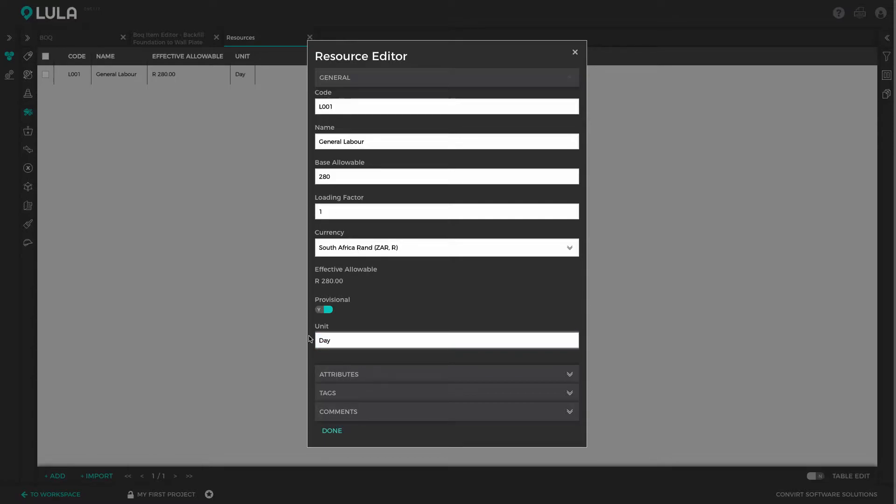
left_click(342, 434)
left_click(342, 433)
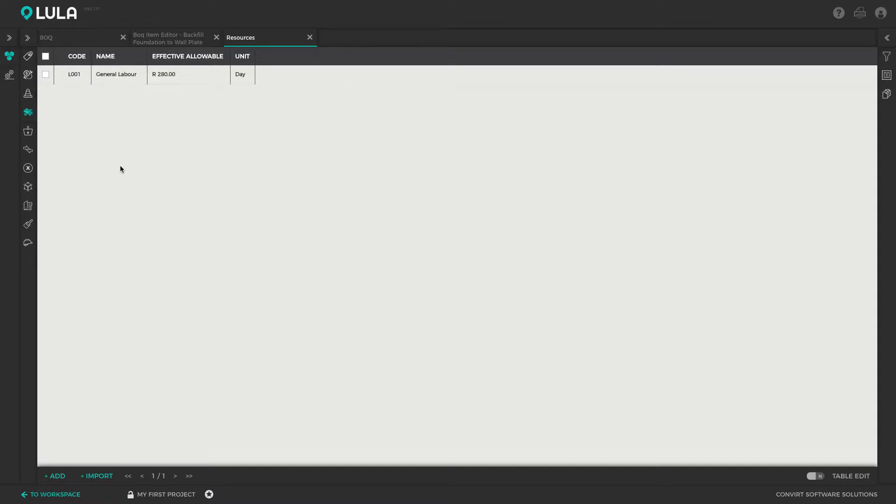
Add a second resource with code M001 and name Building Sand
left_click(55, 475)
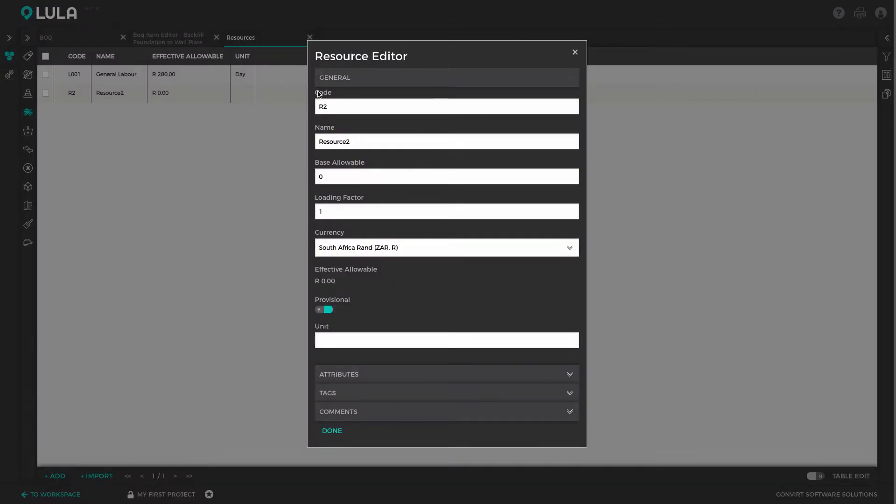
double_click(342, 107)
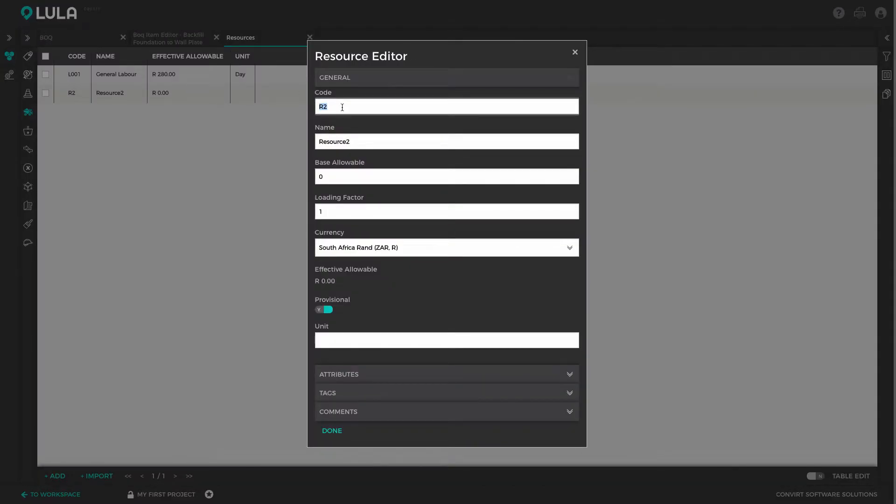
type("M001")
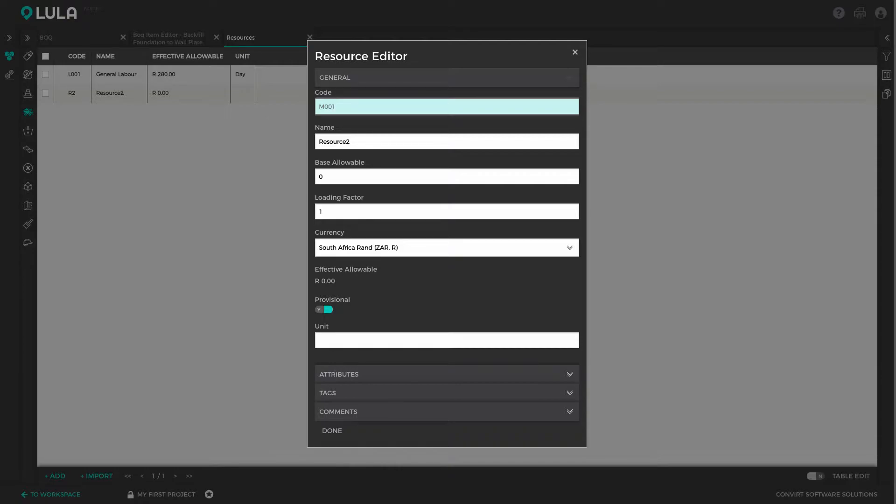
key("Tab")
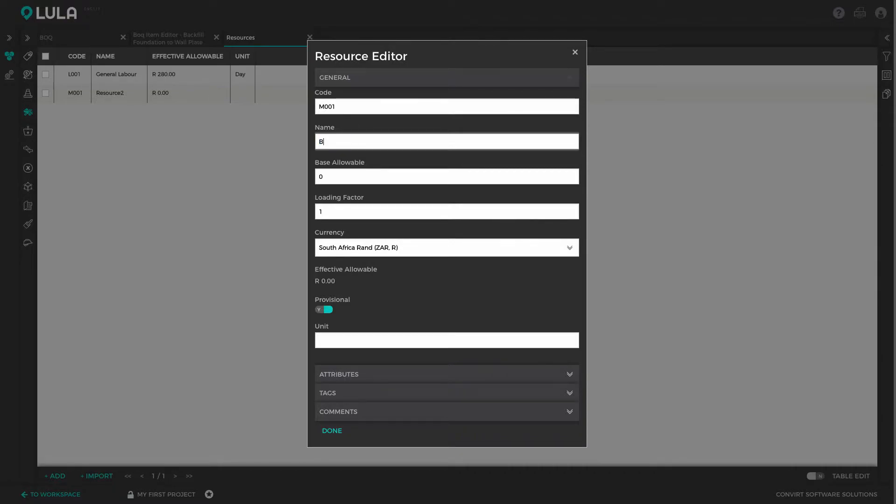
type("Building Sand")
key("Tab")
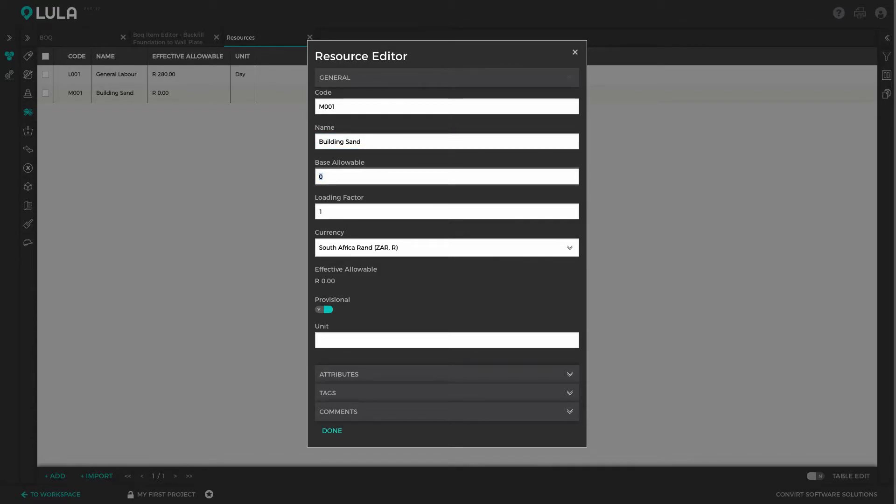
Set the Building Sand resource's base allowable to 85 and its unit to m3, and finish editing it
type("85")
key("Tab")
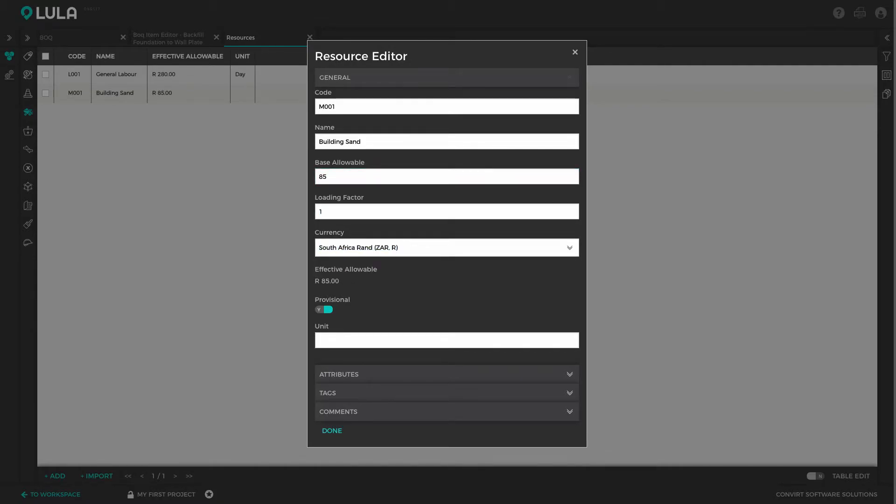
left_click(447, 340)
type("m3")
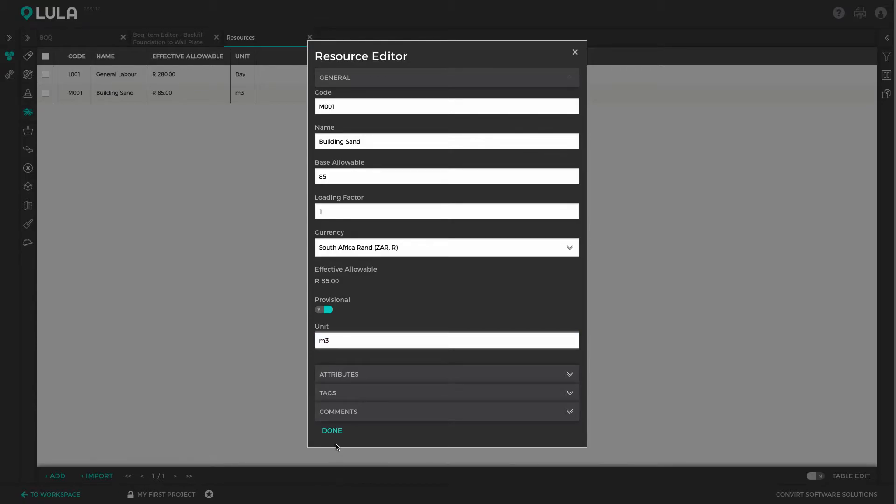
left_click(334, 431)
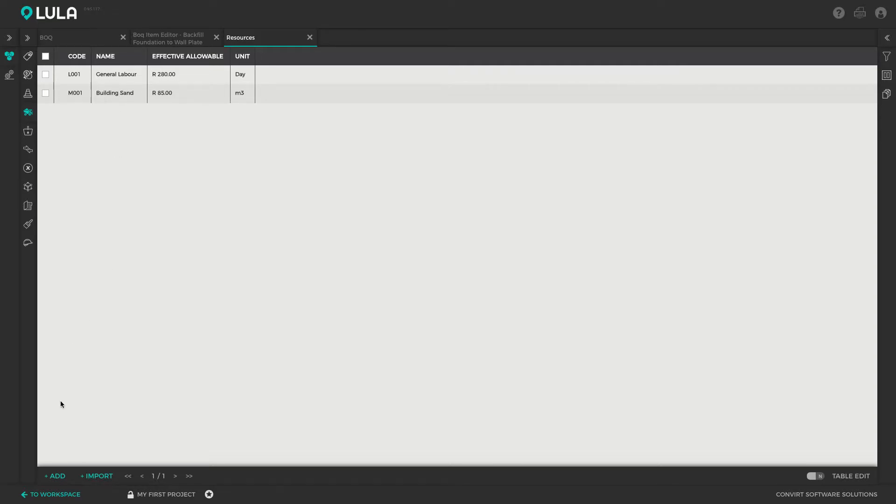
Add a third resource with code P001 and name Wacker
left_click(60, 475)
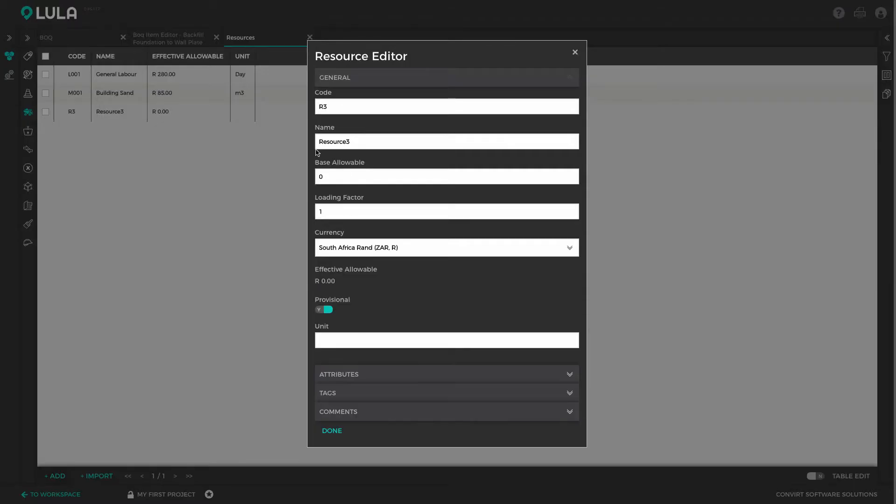
double_click(337, 106)
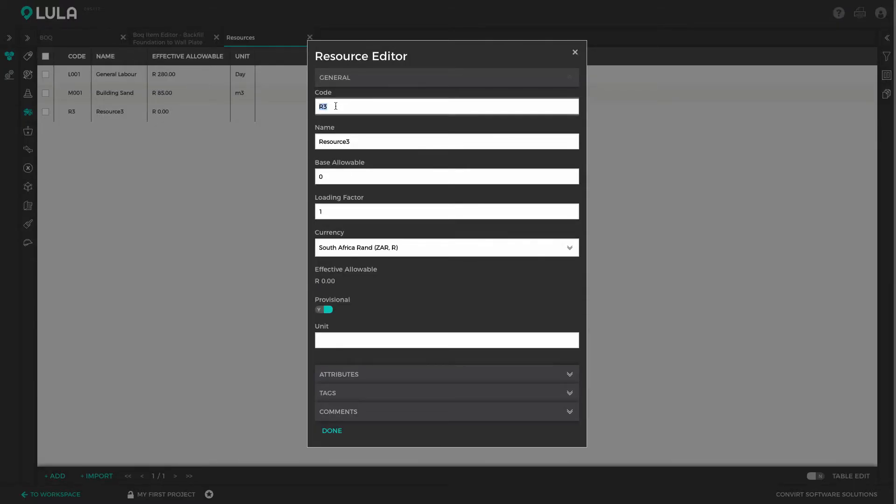
type("P001")
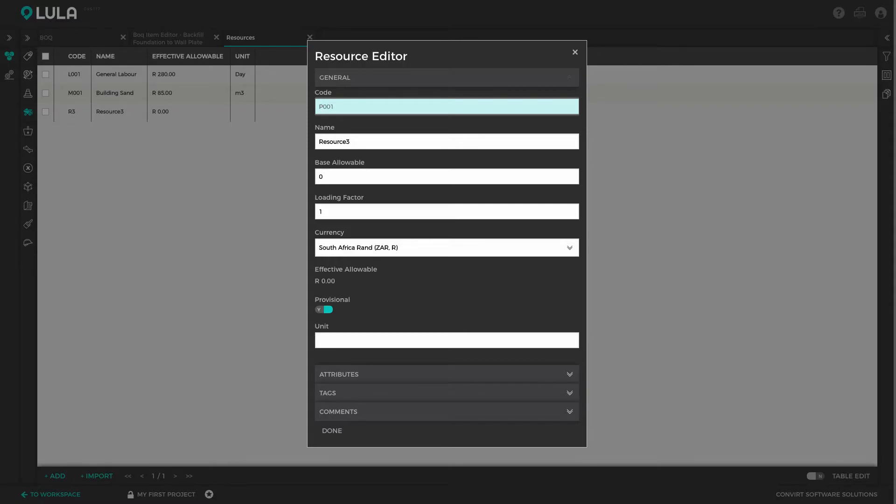
key("Tab")
key("BackSpace")
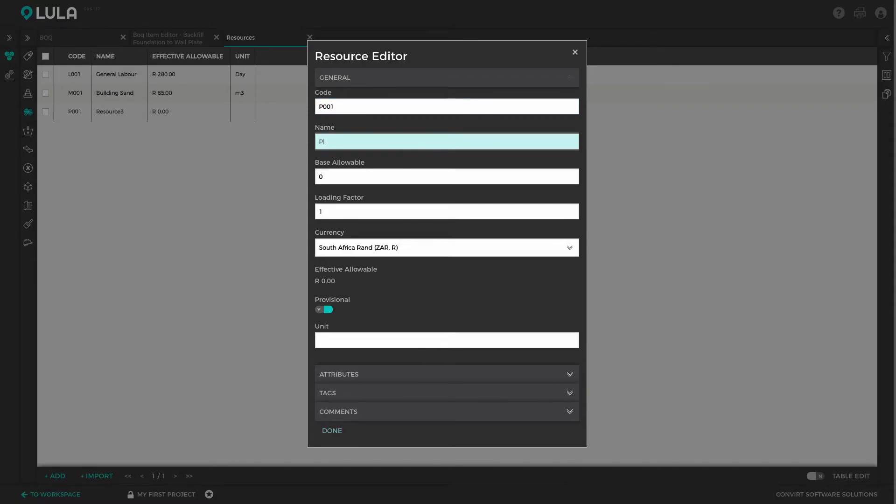
type("Wacker")
key("Tab")
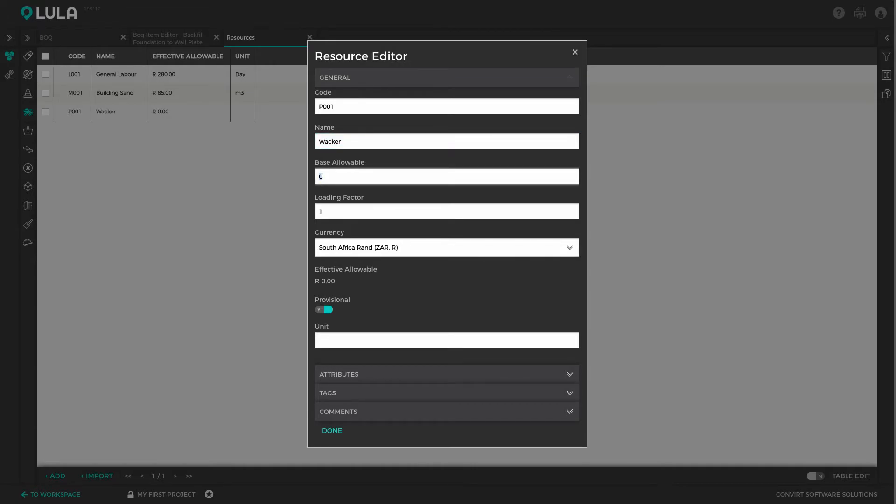
Set the Wacker resource's base allowable to 450 and its unit to Day, and finish editing it
type("450")
key("Tab")
key("Tab")
key("Tab")
key("Tab")
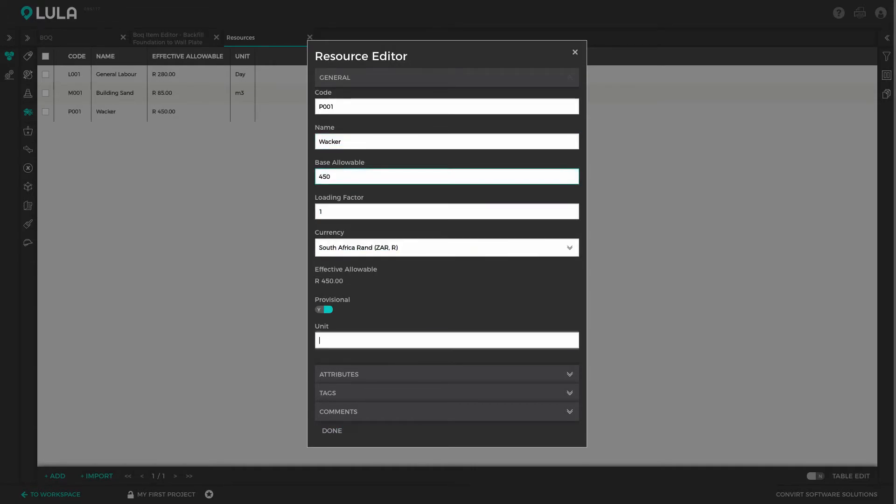
type("Day")
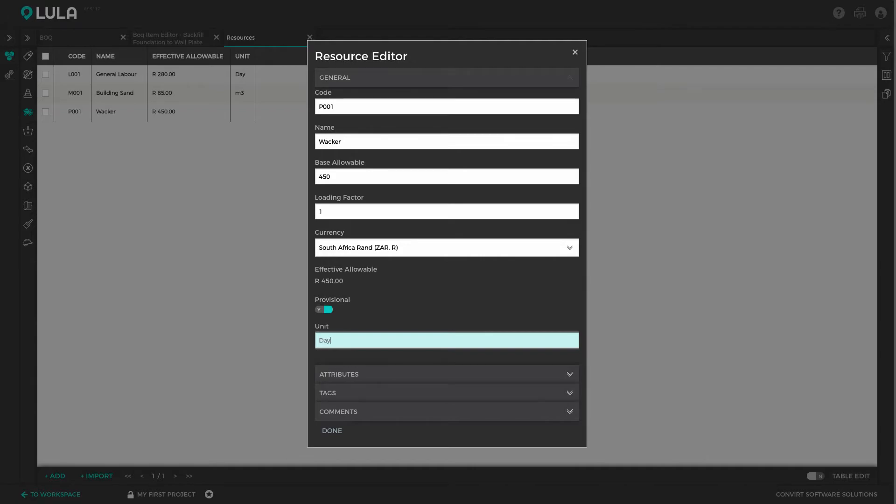
left_click(337, 429)
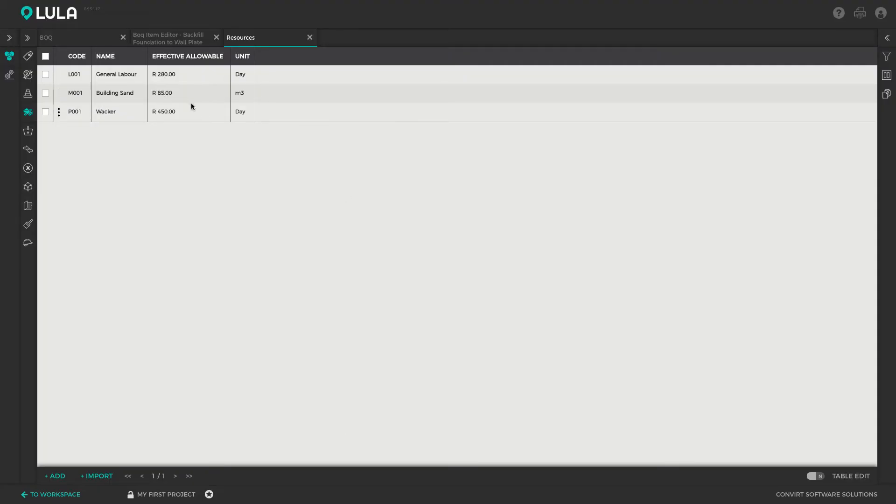